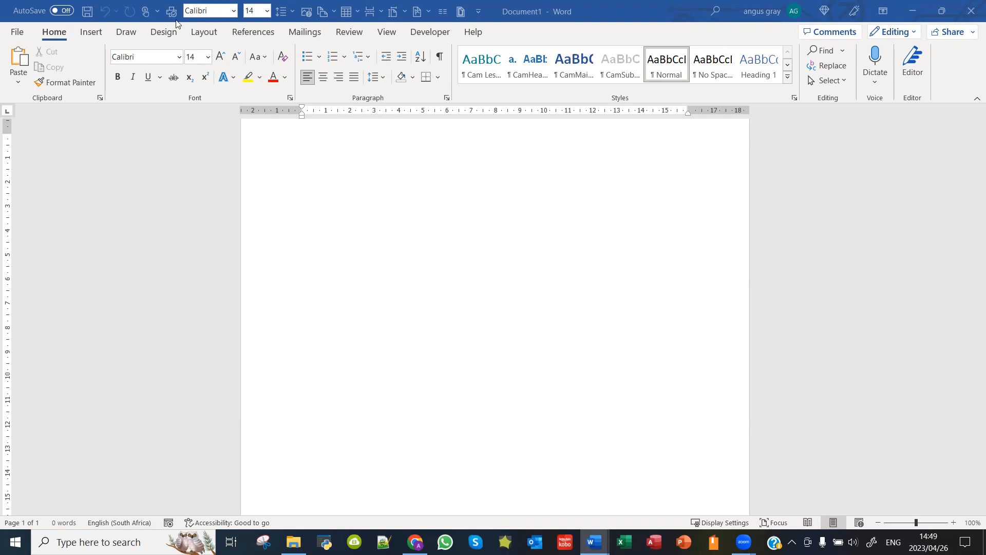
# Step: Insert an empty 3x3 table at the top of the blank document
pyautogui.click(96, 36)
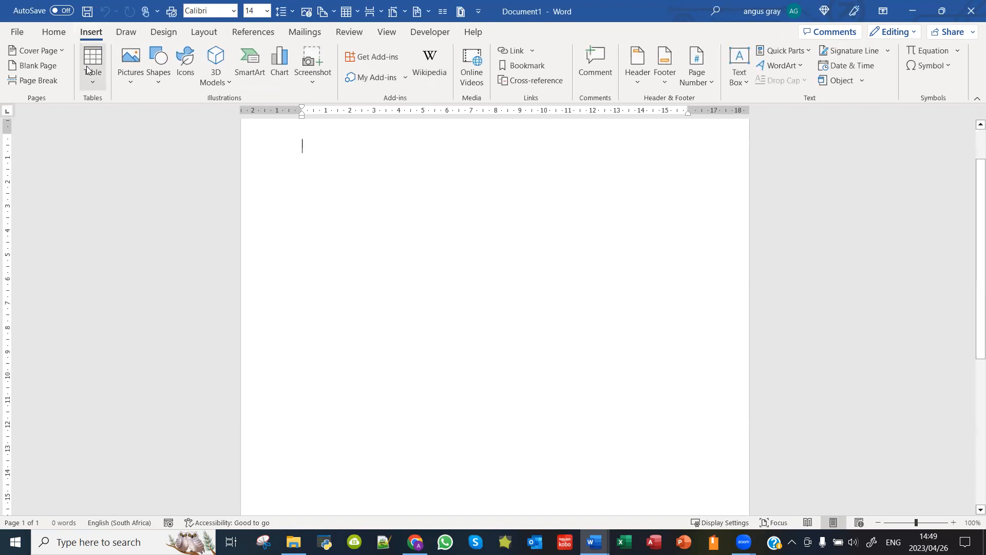
pyautogui.click(91, 82)
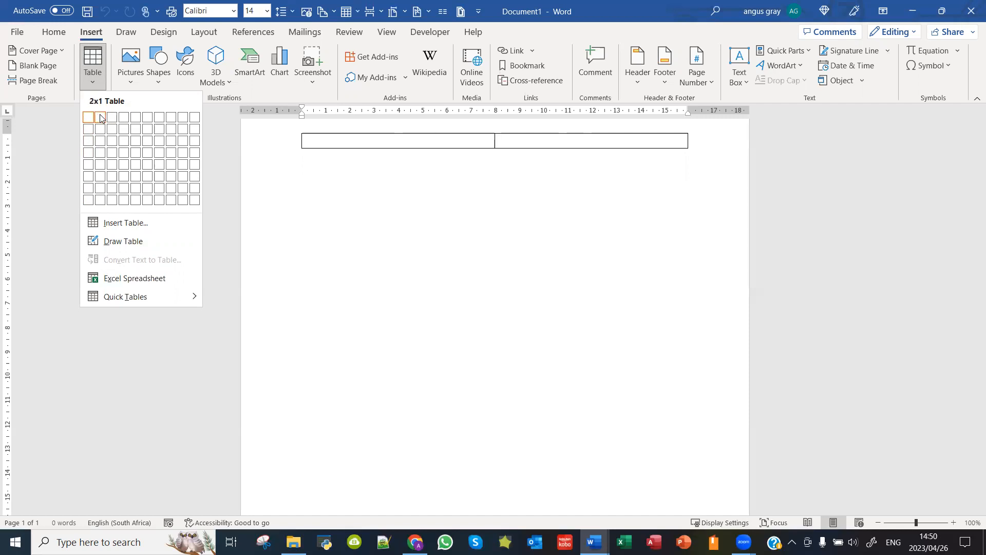
pyautogui.click(112, 140)
pyautogui.scroll(2, 419, 246)
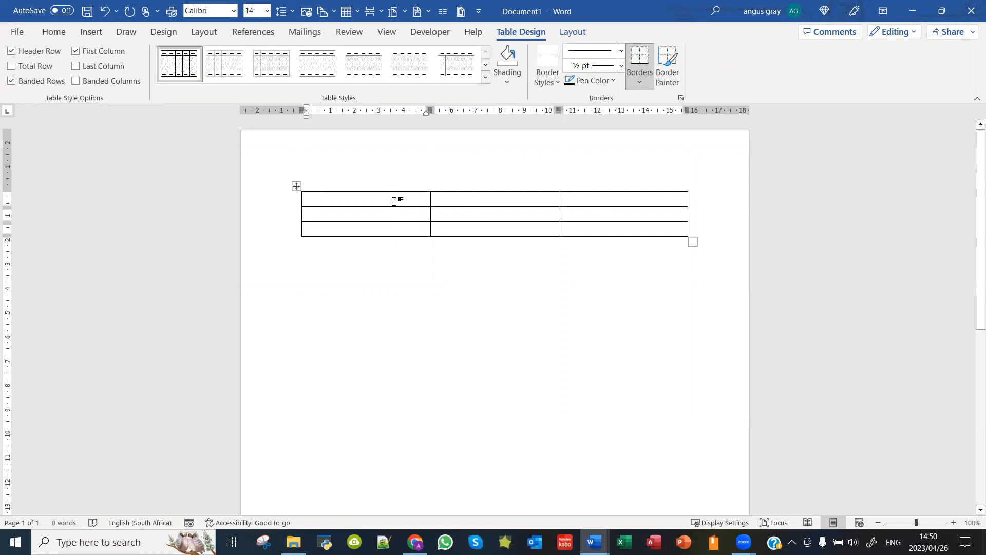
# Step: Type the headers Name, Surname and email across the table's first row
pyautogui.write('Name')
pyautogui.press('Tab')
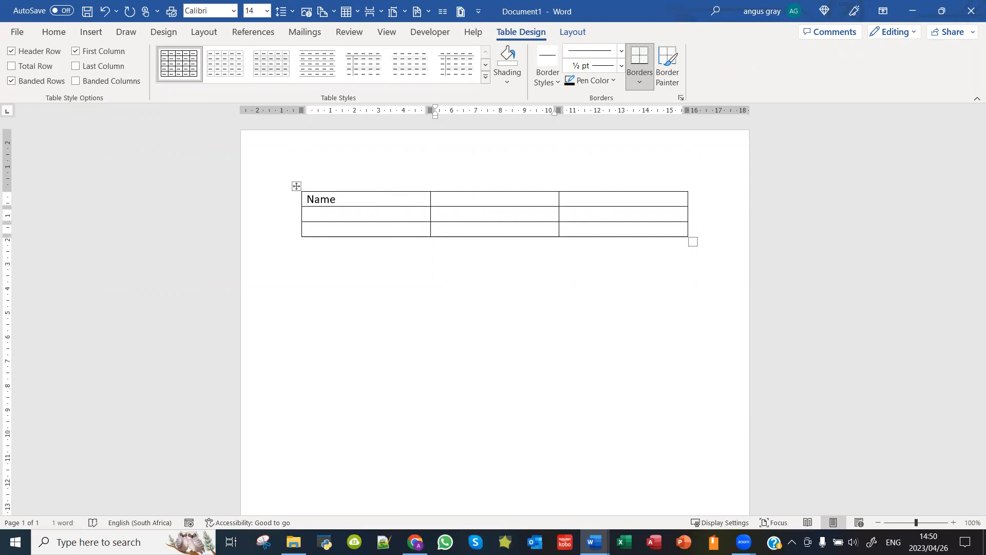
pyautogui.write('Surname')
pyautogui.press('Tab')
pyautogui.write('email')
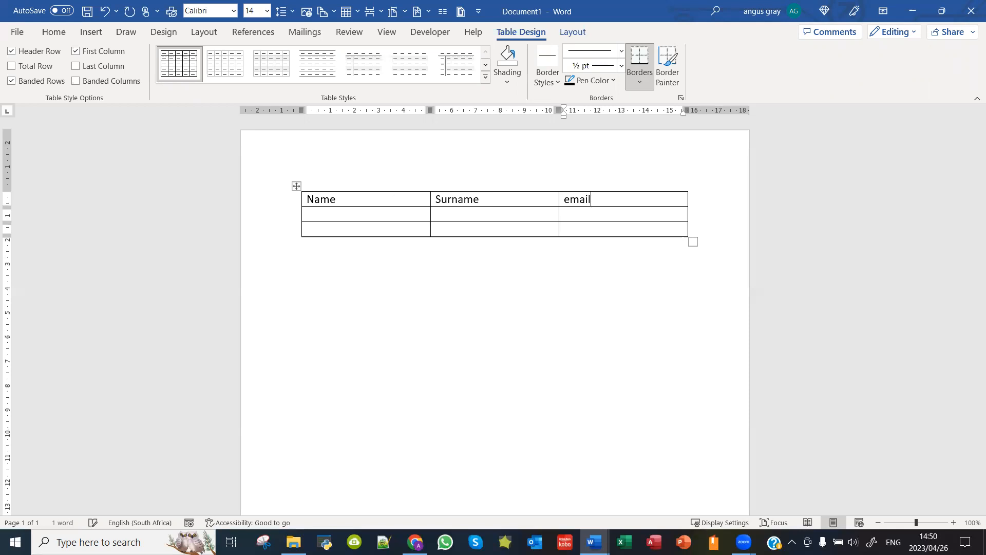
# Step: Fill row 2 with a sample contact's first name, surname and e-mail address
pyautogui.click(388, 213)
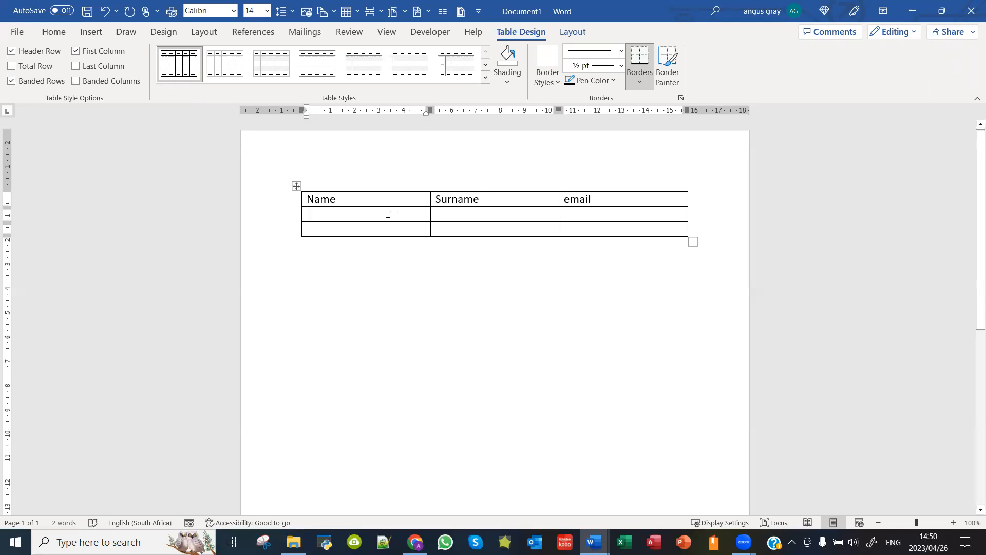
pyautogui.write('John')
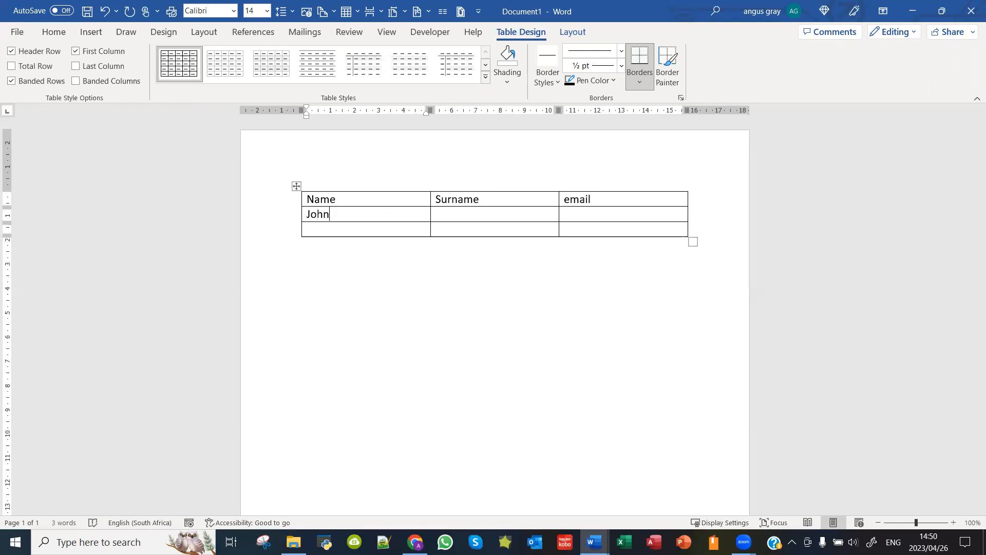
pyautogui.press('Tab')
pyautogui.write('Bloggs')
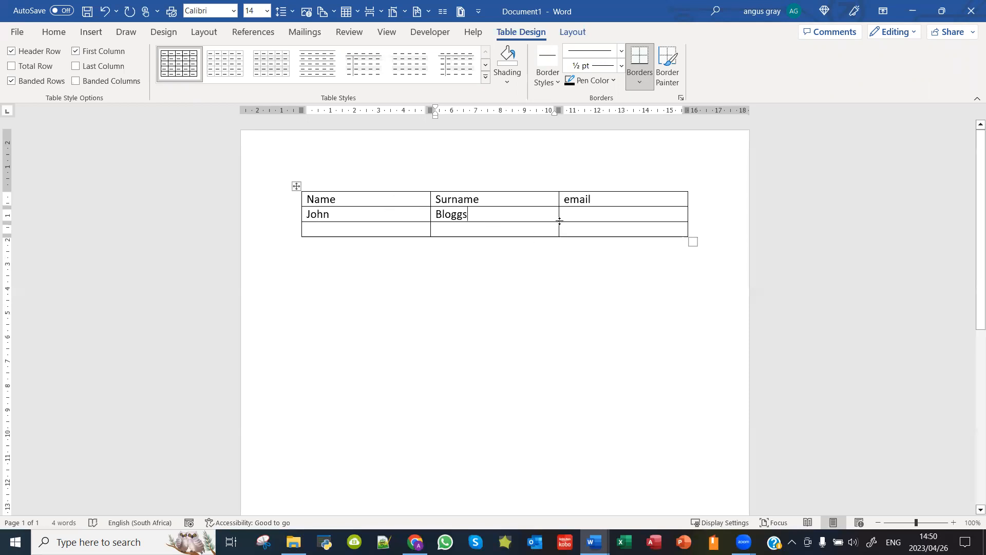
pyautogui.click(596, 220)
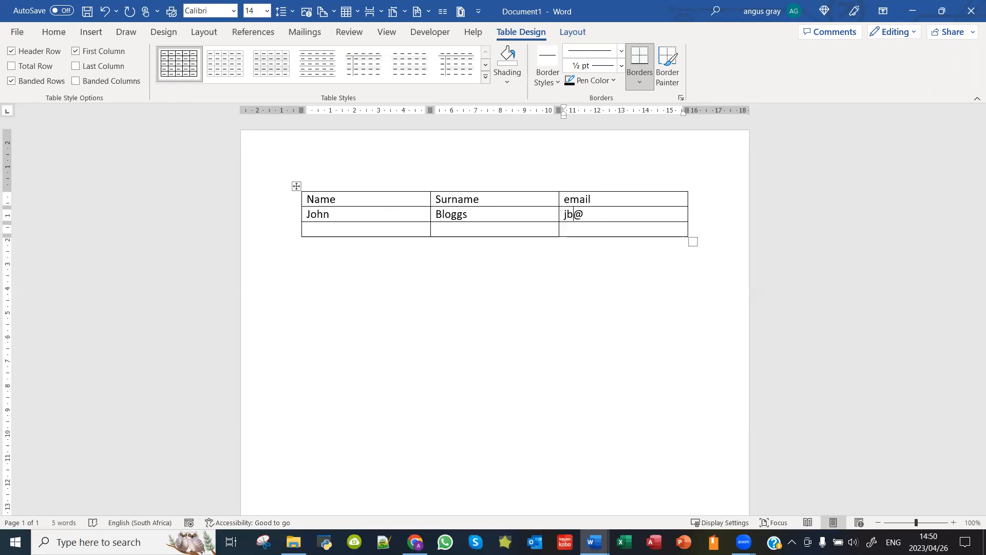
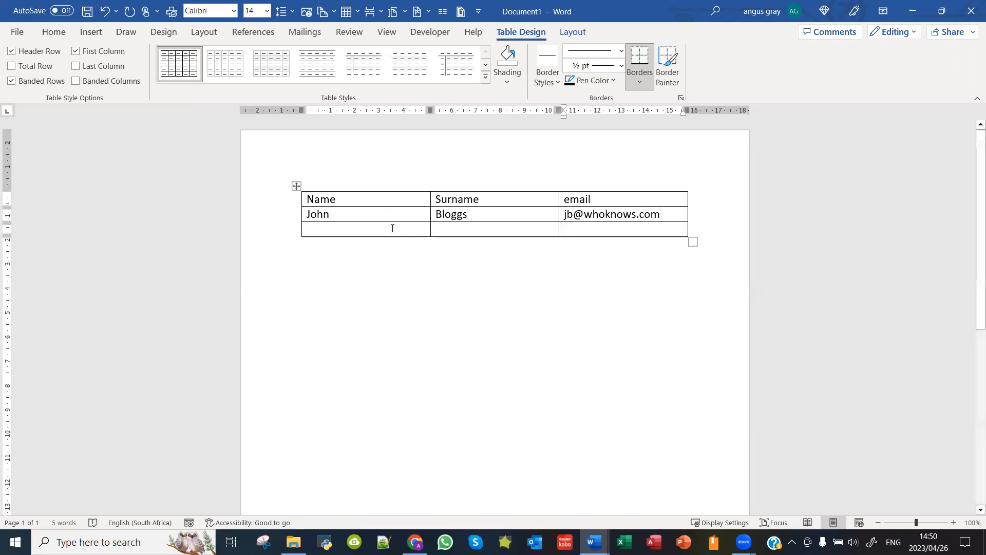
pyautogui.click(343, 218)
# Step: Select the whole table and switch between Table Design and Layout, ending on Layout
pyautogui.click(348, 267)
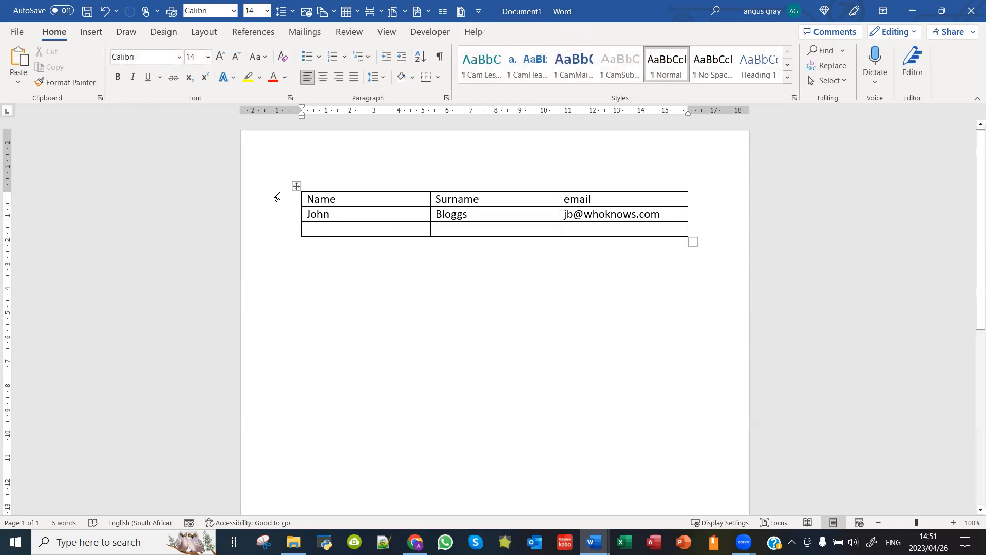
pyautogui.click(298, 185)
pyautogui.click(521, 32)
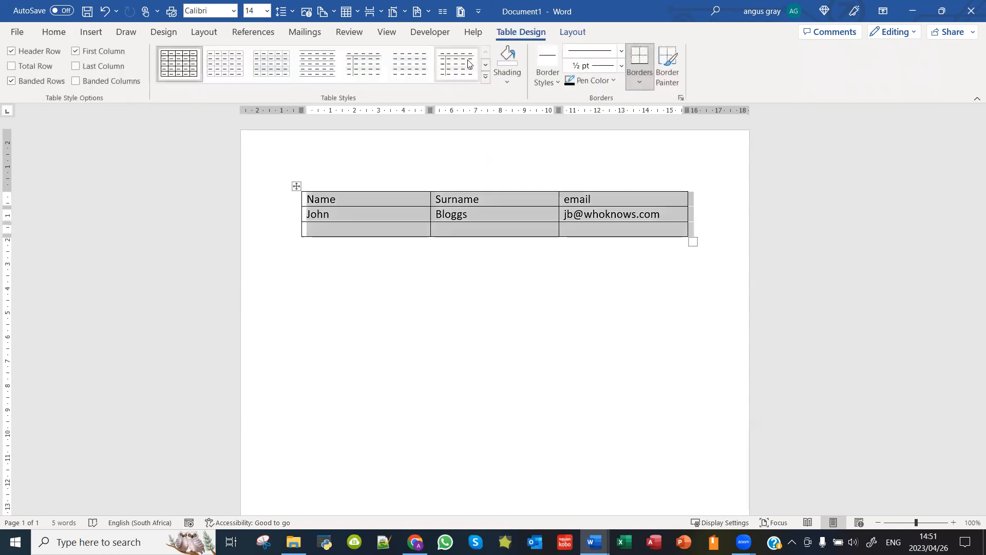
pyautogui.click(573, 32)
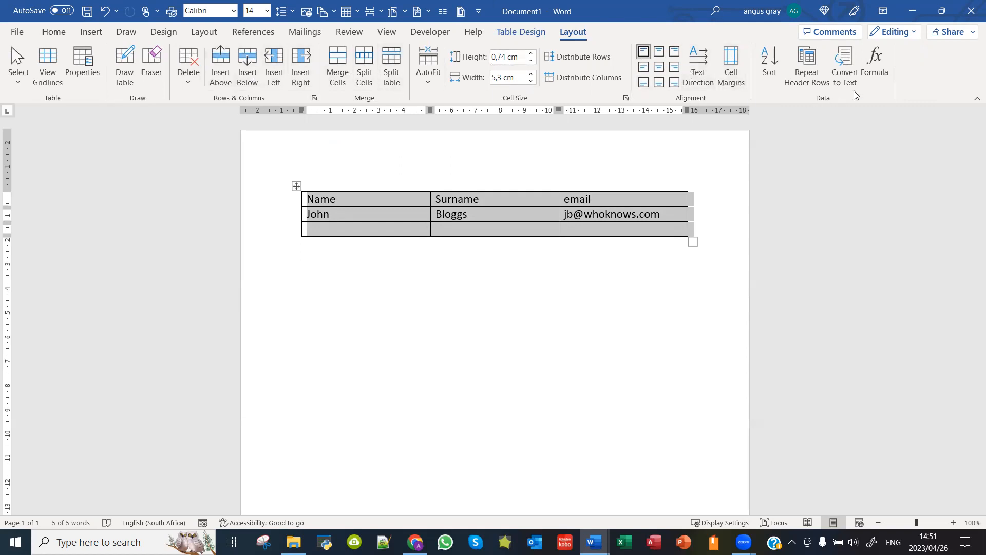
pyautogui.click(522, 32)
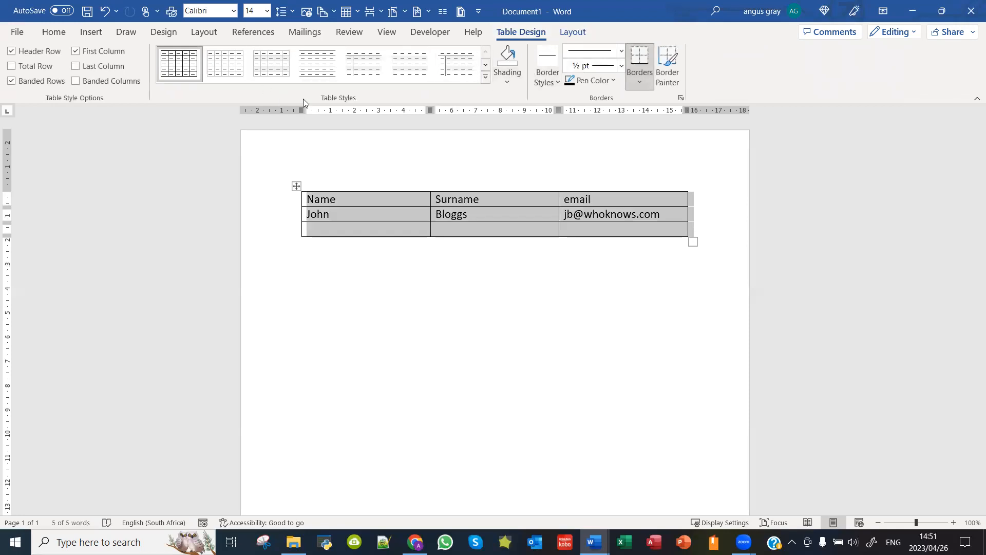
pyautogui.click(625, 116)
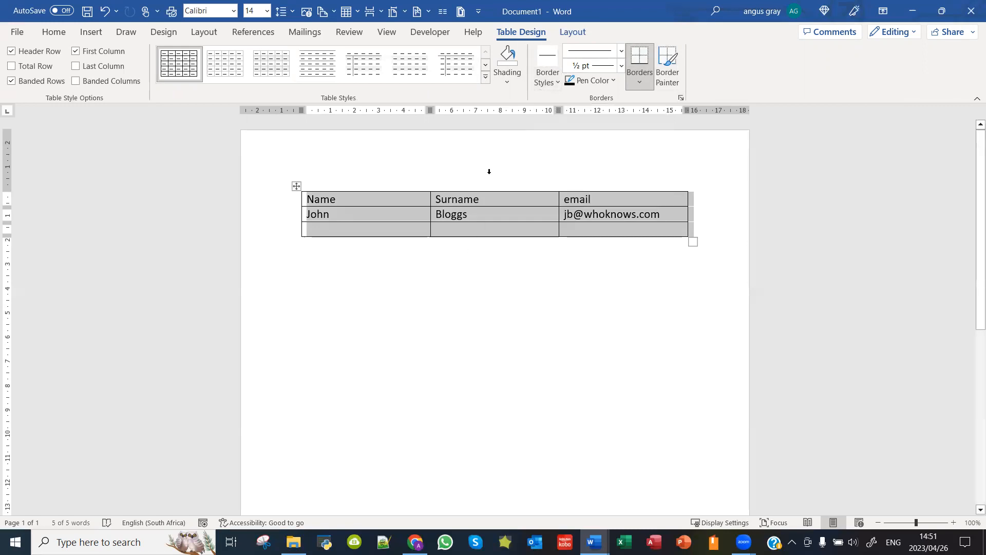
pyautogui.click(573, 31)
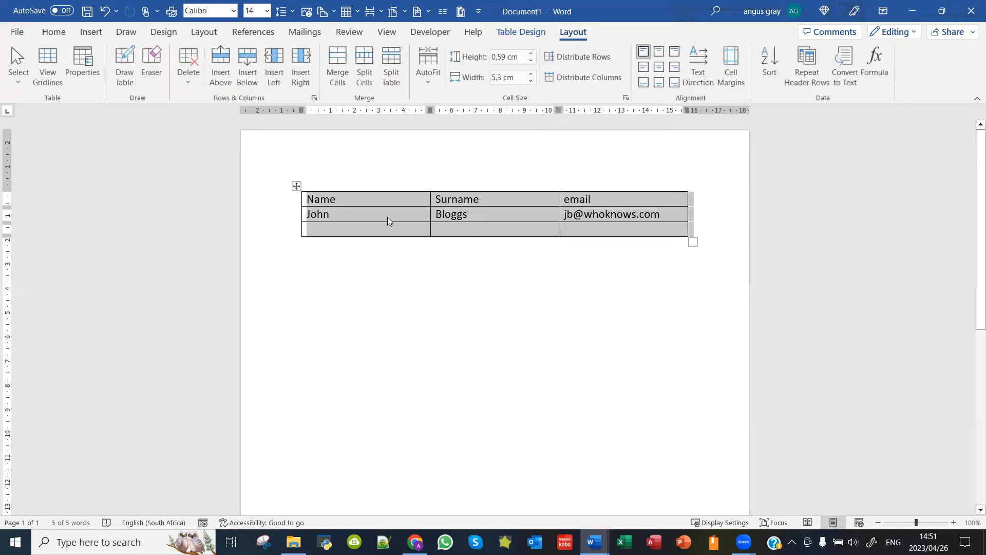
pyautogui.click(345, 215)
pyautogui.click(349, 200)
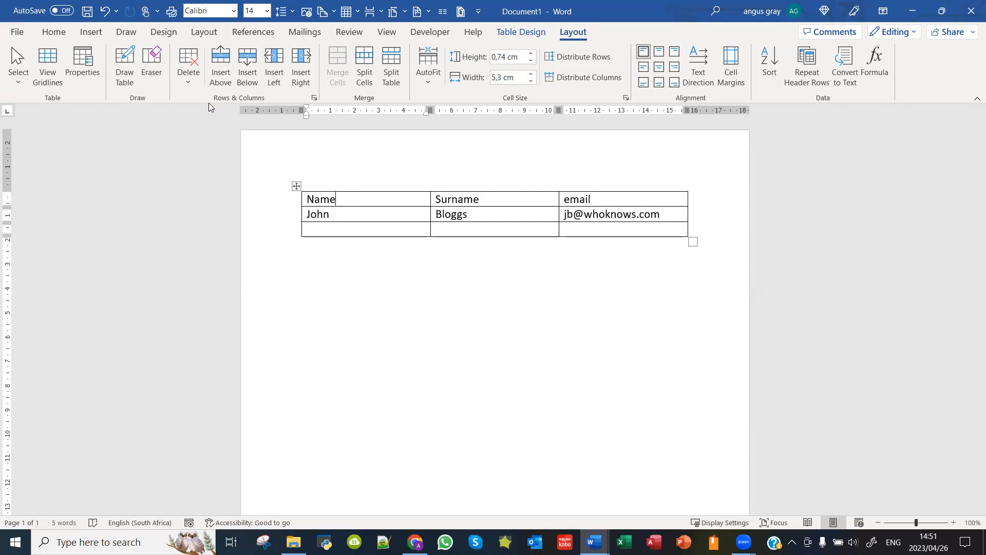
# Step: Add an Index number column left of Name, numbering the contact rows 1 and 2
pyautogui.click(274, 66)
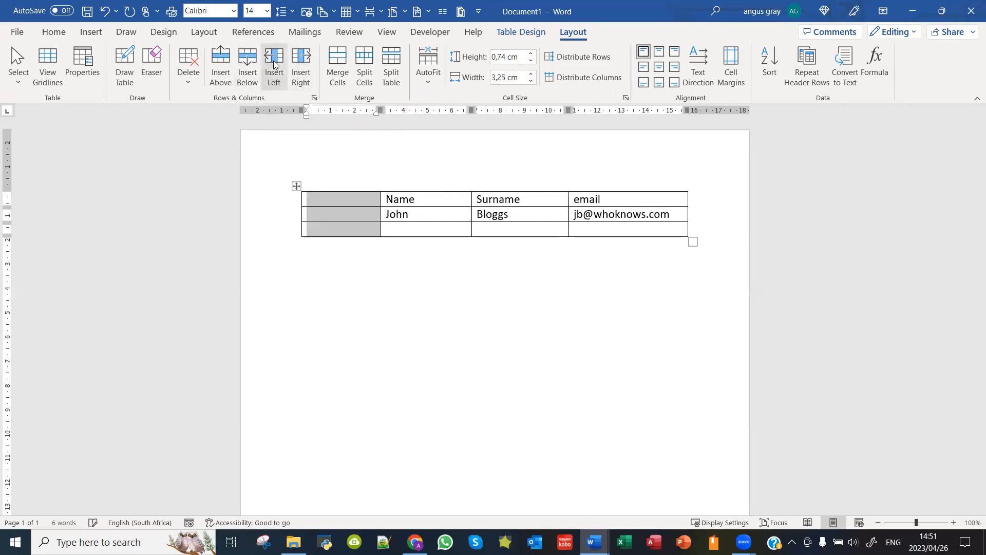
pyautogui.click(348, 201)
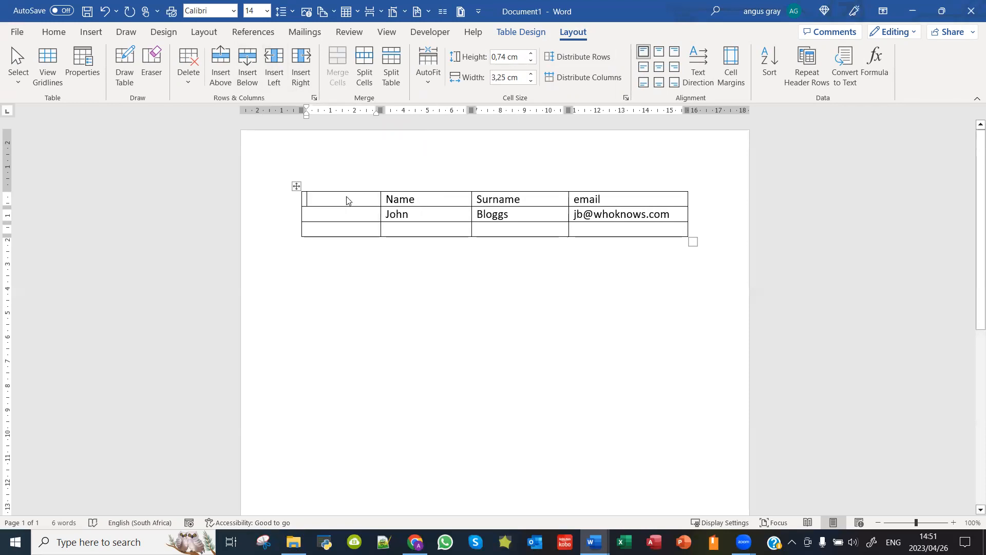
pyautogui.write('Index number')
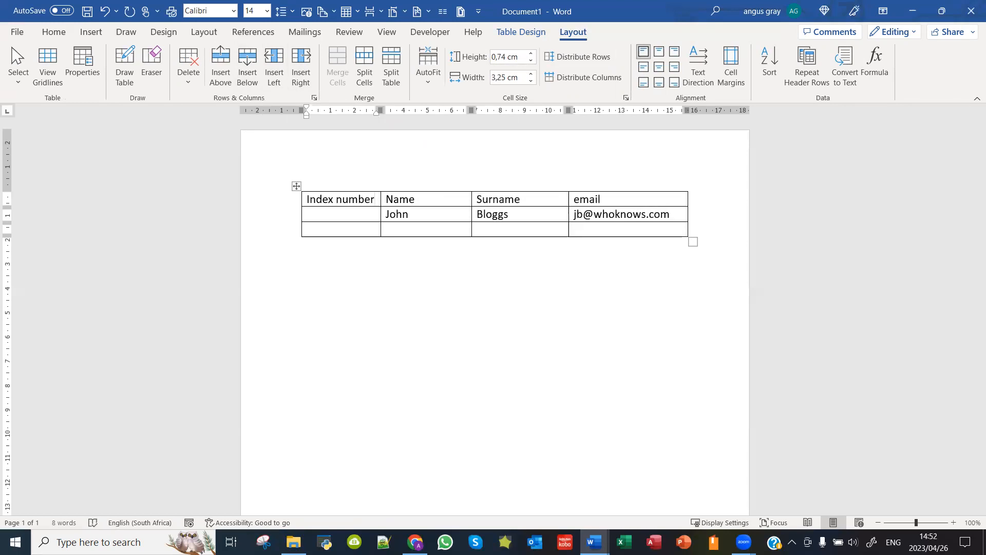
pyautogui.click(334, 219)
pyautogui.write('1')
pyautogui.click(333, 229)
pyautogui.write('2')
# Step: Enter the second contact's first name, capitalized surname and e-mail address in row 3
pyautogui.click(396, 230)
pyautogui.write('Jane')
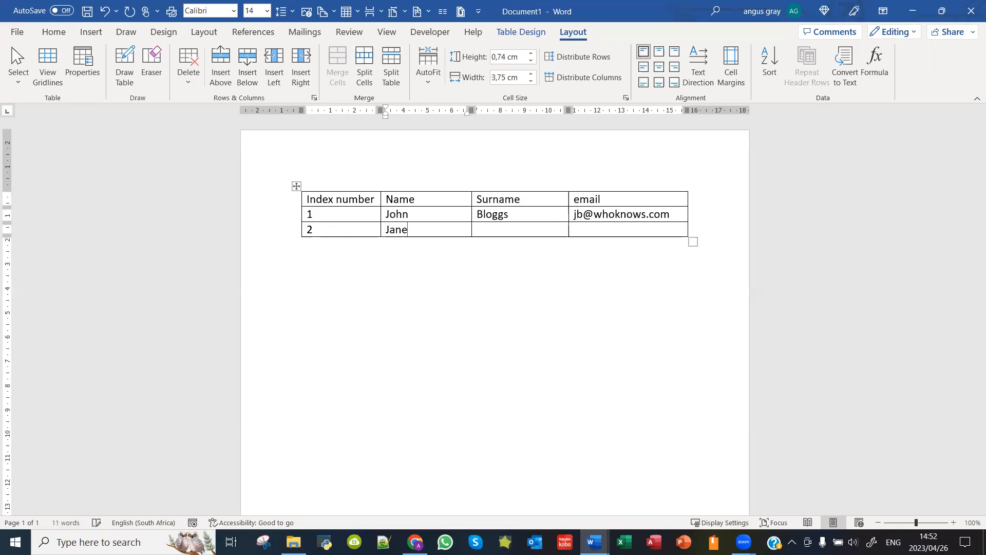
pyautogui.click(517, 231)
pyautogui.write('smith')
pyautogui.press('Home')
pyautogui.hotkey('shift', 'Right')
pyautogui.write('S')
pyautogui.click(592, 227)
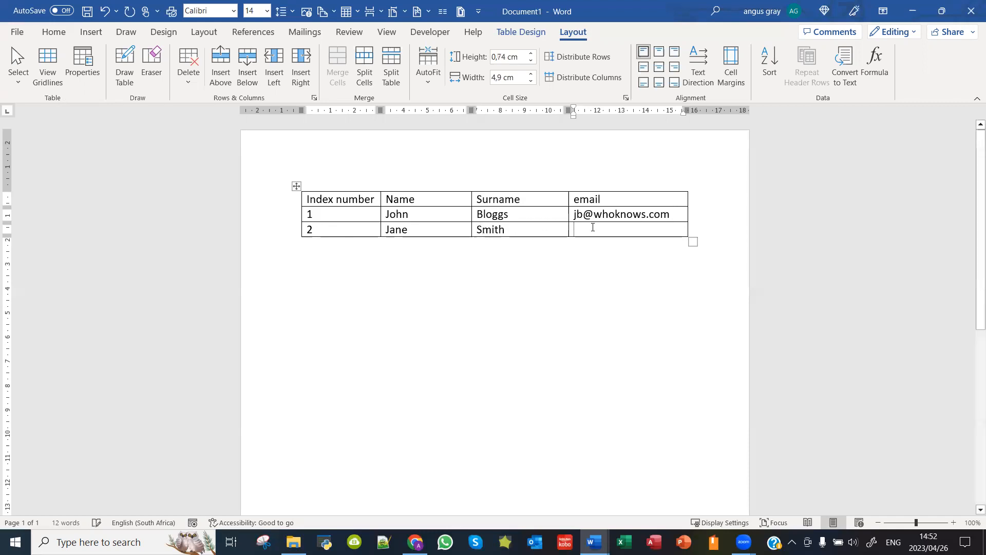
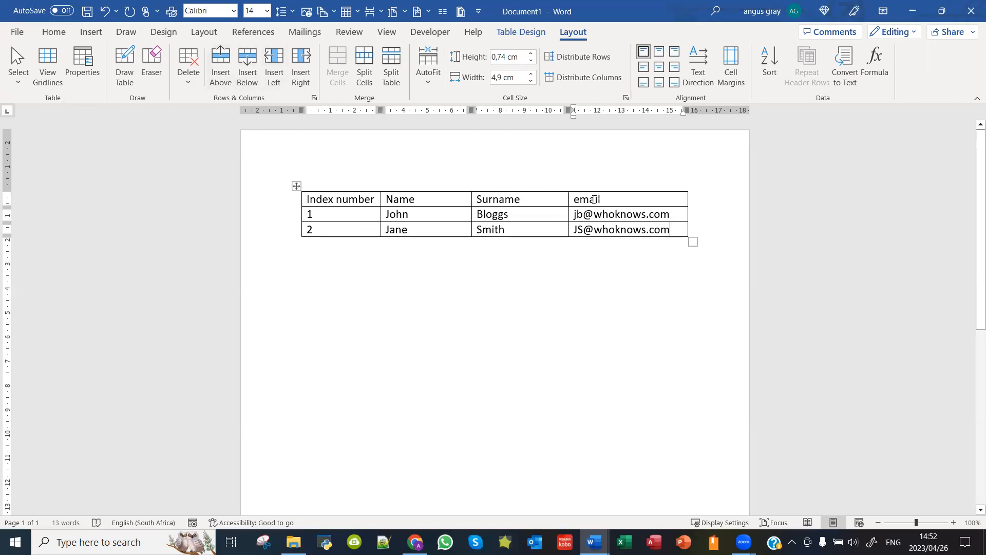
pyautogui.click(619, 199)
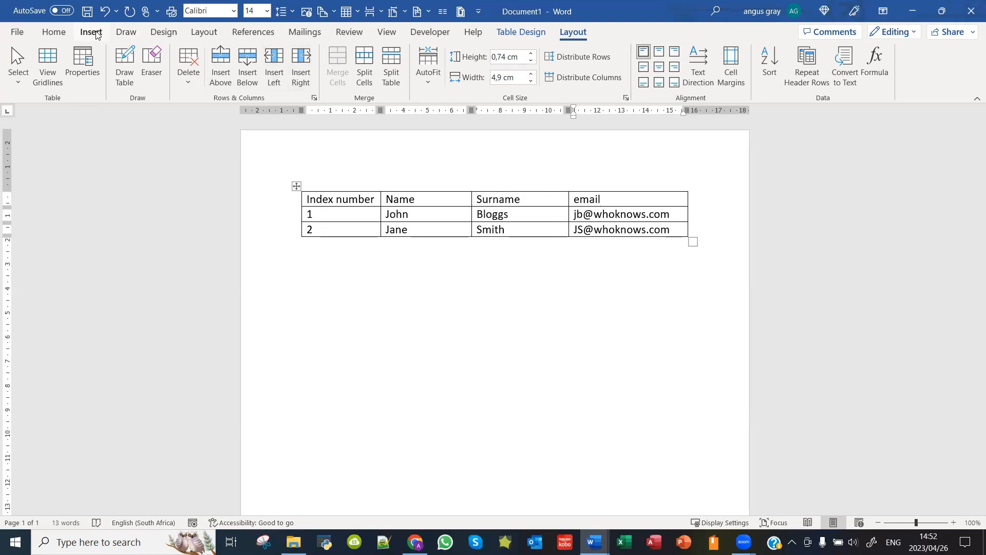
# Step: Insert a Destination column right of email, holding JHB and CT for the two contacts
pyautogui.click(300, 77)
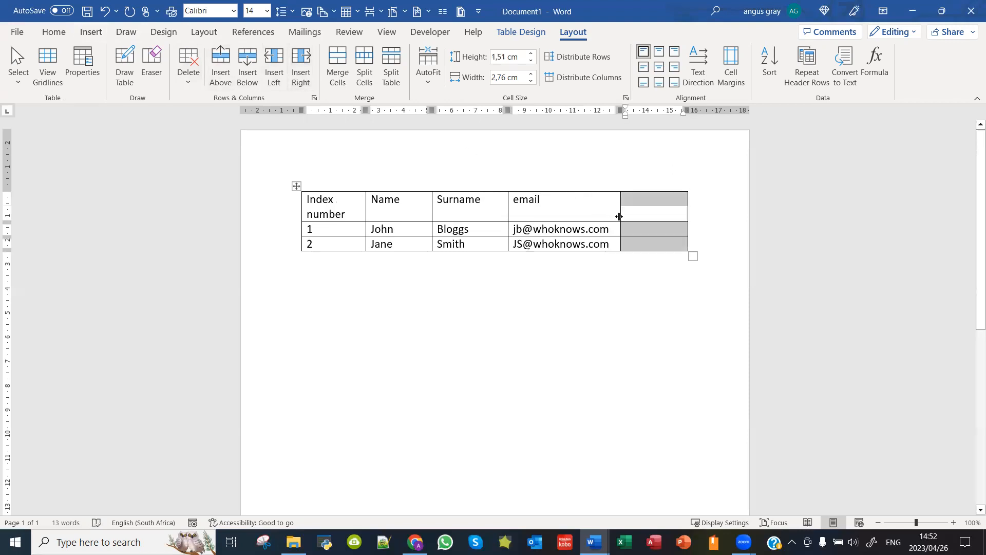
pyautogui.click(642, 213)
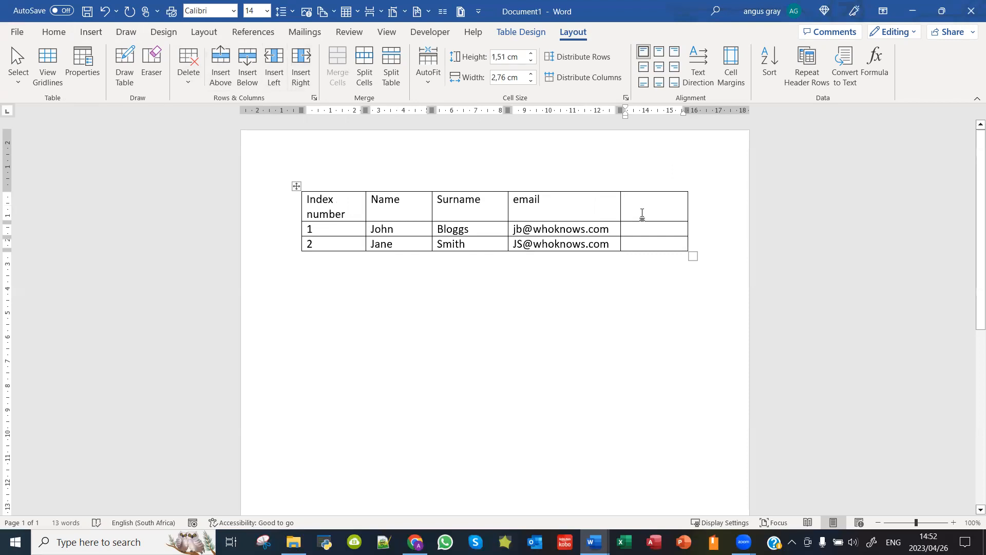
pyautogui.write('Dest')
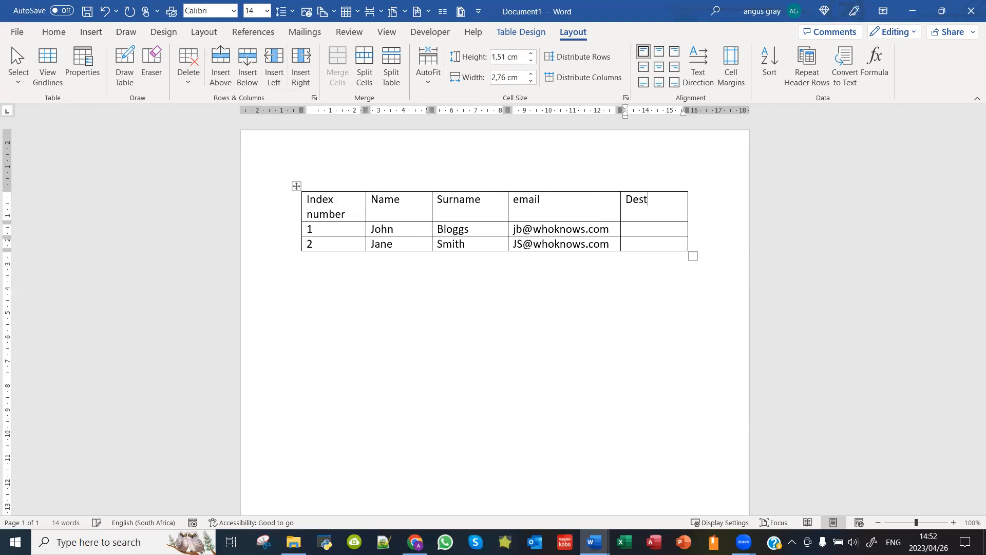
pyautogui.write('ination')
pyautogui.click(641, 229)
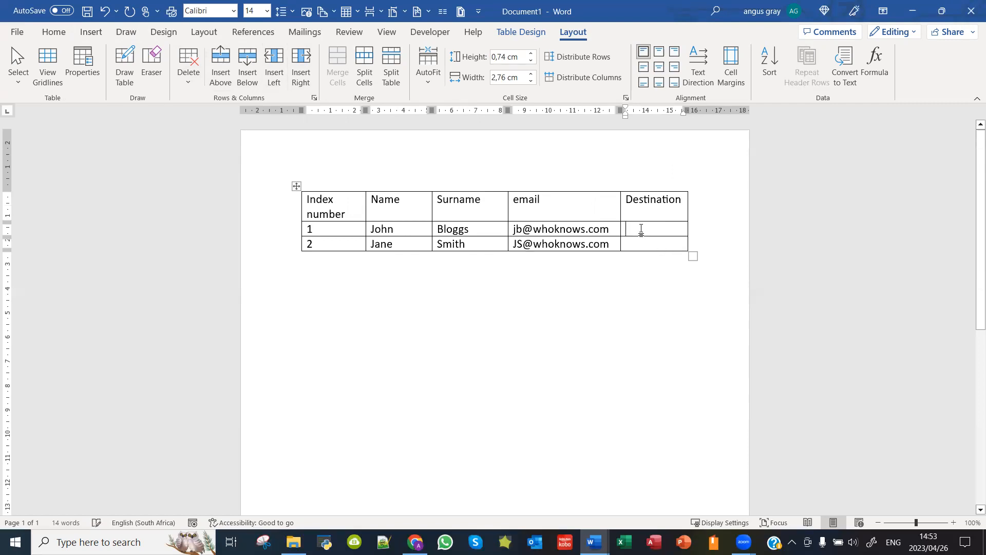
pyautogui.write('JHB')
pyautogui.click(649, 243)
pyautogui.write('CT')
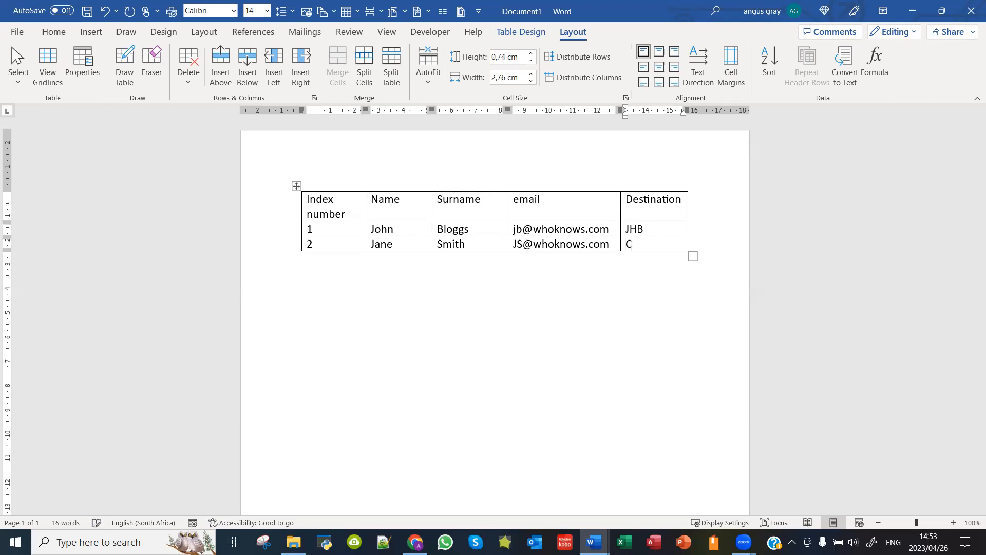
pyautogui.click(454, 278)
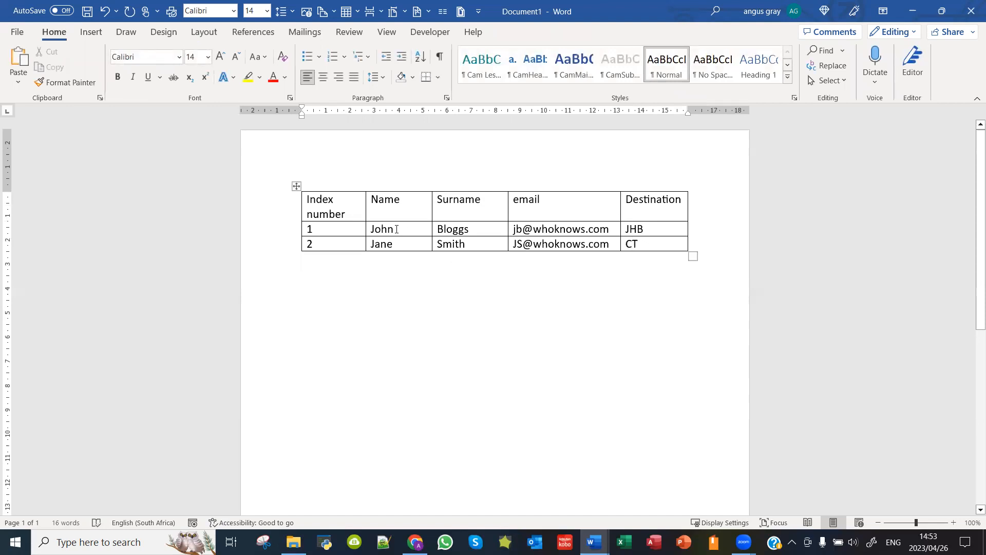
pyautogui.click(347, 208)
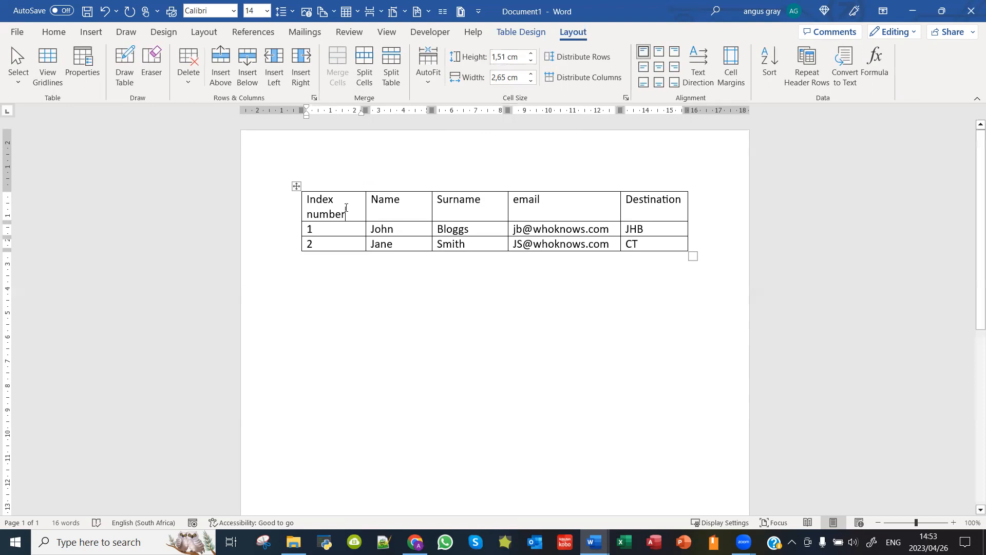
# Step: Select the header row and set its height to 1,7 cm
pyautogui.moveTo(357, 202); pyautogui.dragTo(629, 208)
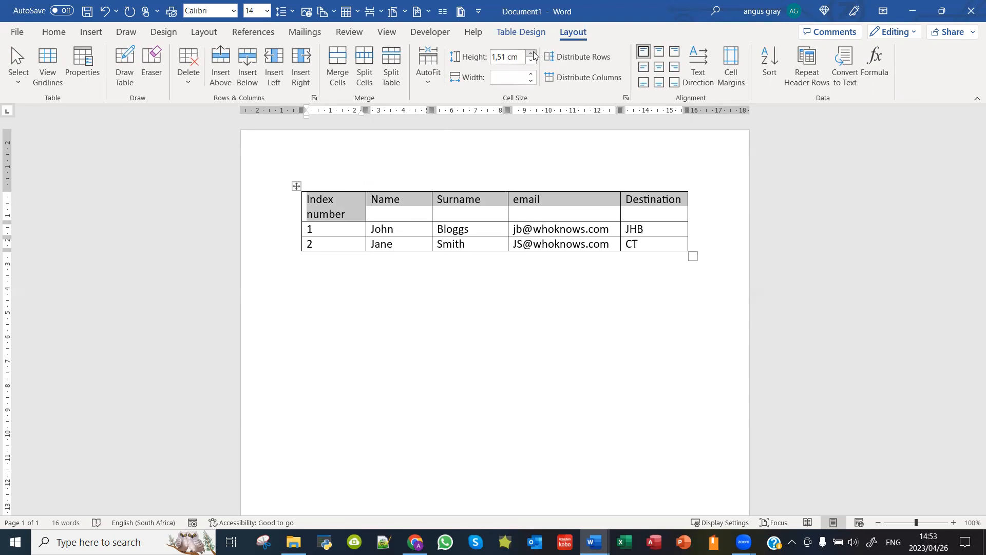
pyautogui.click(533, 53)
pyautogui.click(533, 53)
pyautogui.click(532, 60)
pyautogui.click(529, 54)
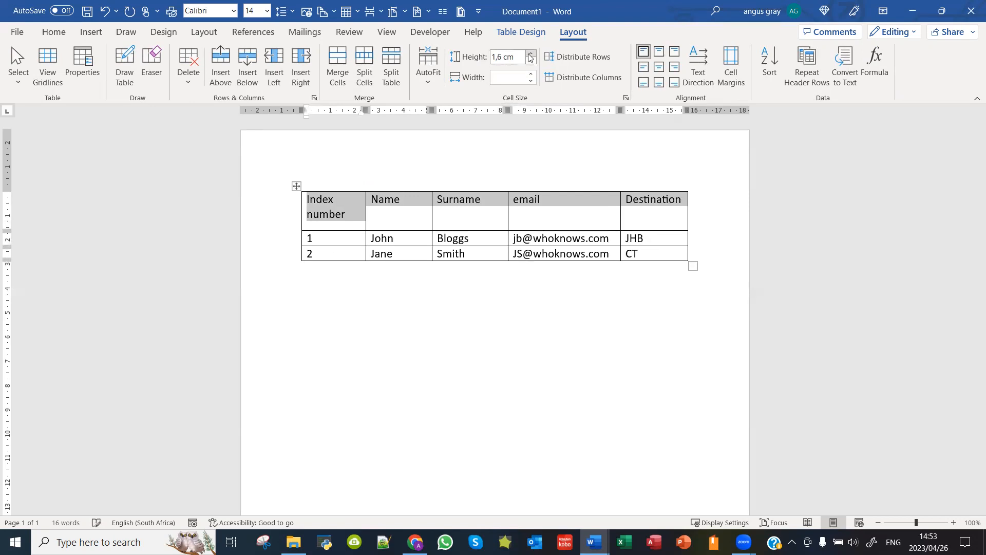
pyautogui.click(398, 220)
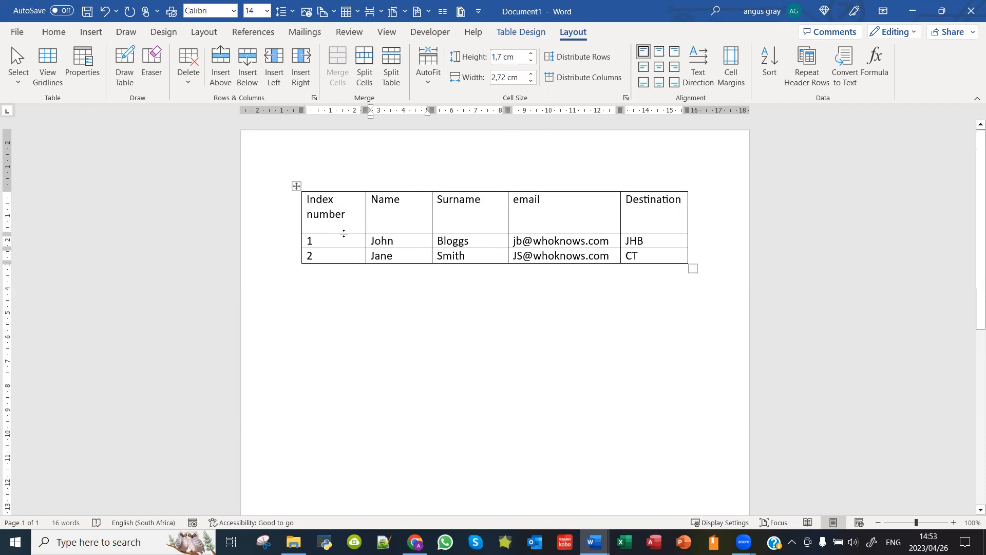
# Step: Set the Index number column width to 2,6 cm with the Width spinner
pyautogui.moveTo(344, 233); pyautogui.dragTo(344, 233)
pyautogui.click(344, 217)
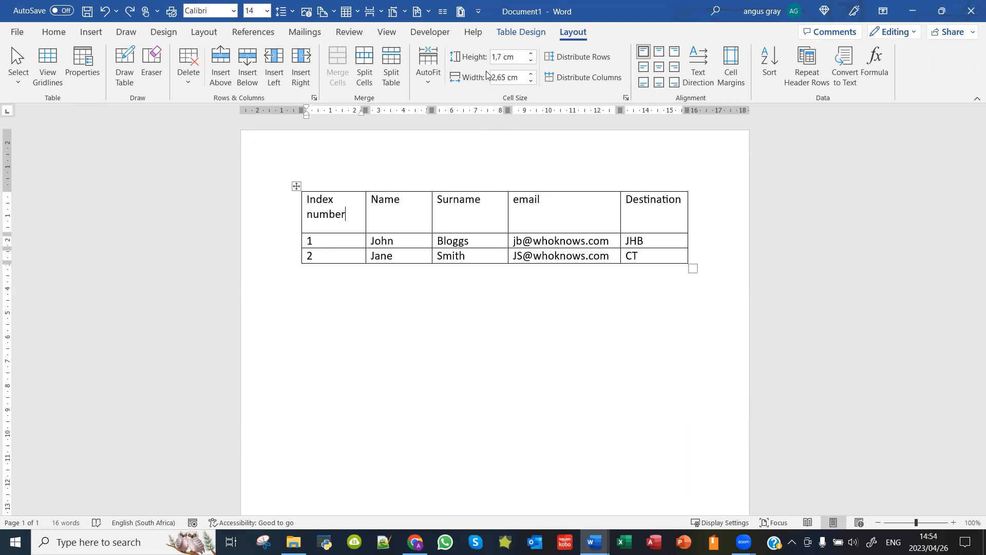
pyautogui.click(529, 74)
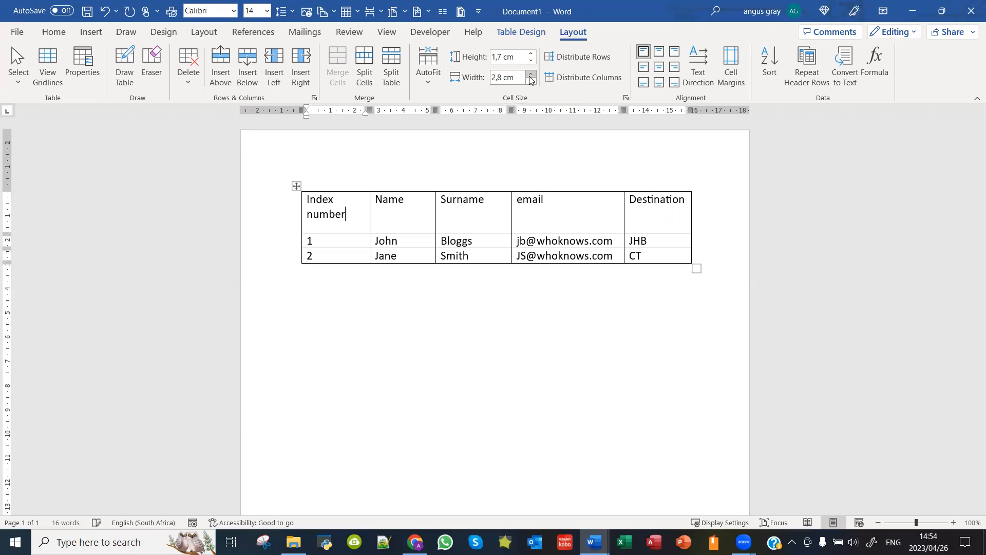
pyautogui.click(531, 81)
pyautogui.click(530, 81)
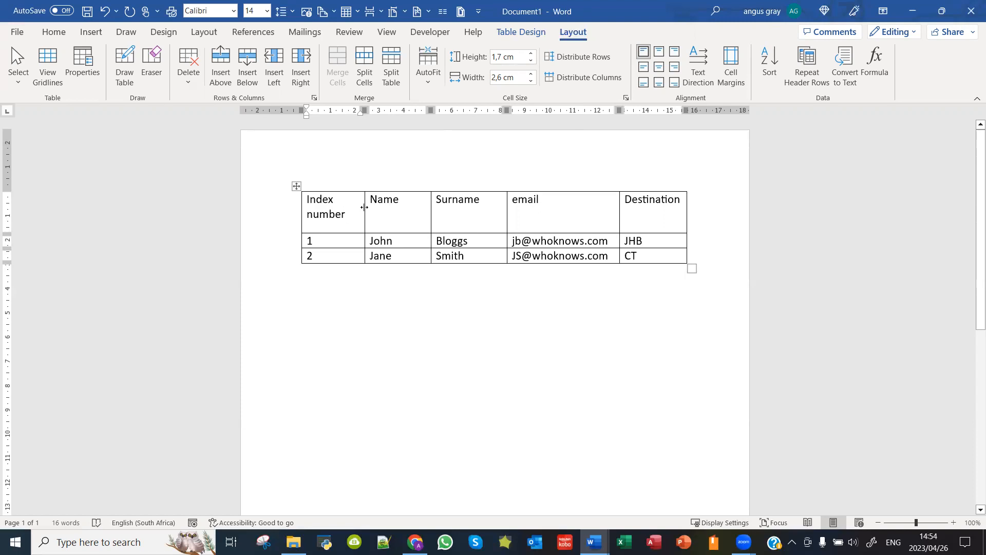
# Step: Drag the Index number/Name border left, narrowing the first column to about 2,24 cm
pyautogui.moveTo(365, 207); pyautogui.dragTo(354, 207)
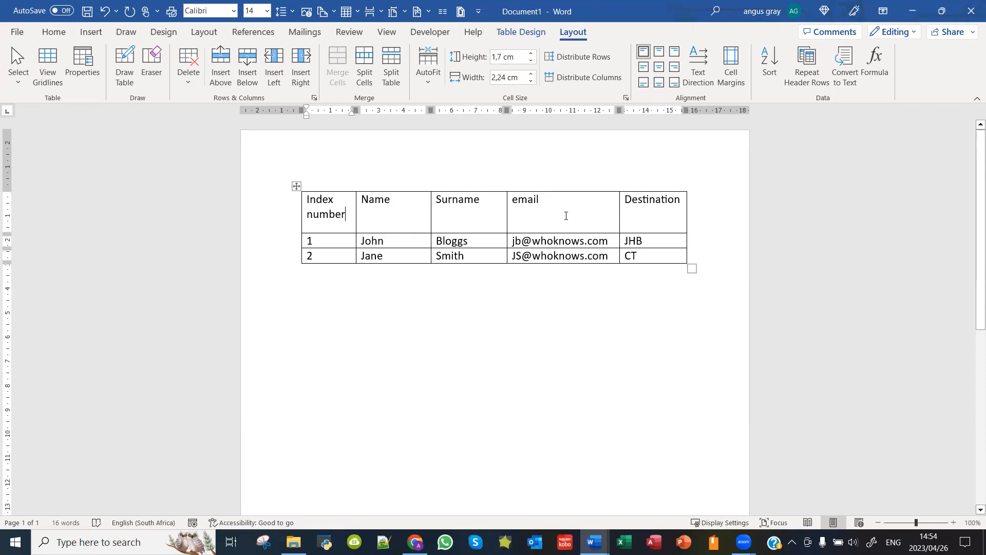
pyautogui.moveTo(569, 218); pyautogui.dragTo(568, 255)
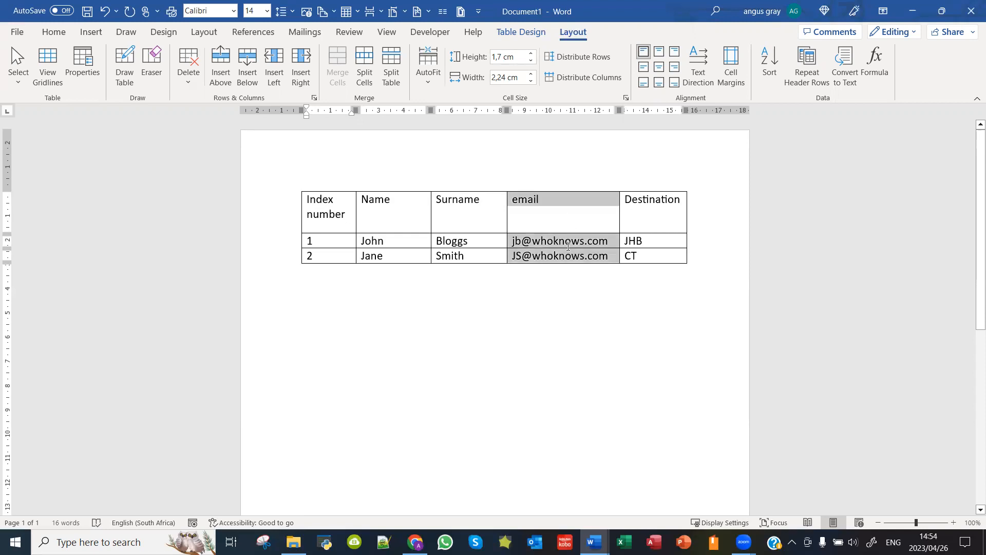
pyautogui.click(522, 220)
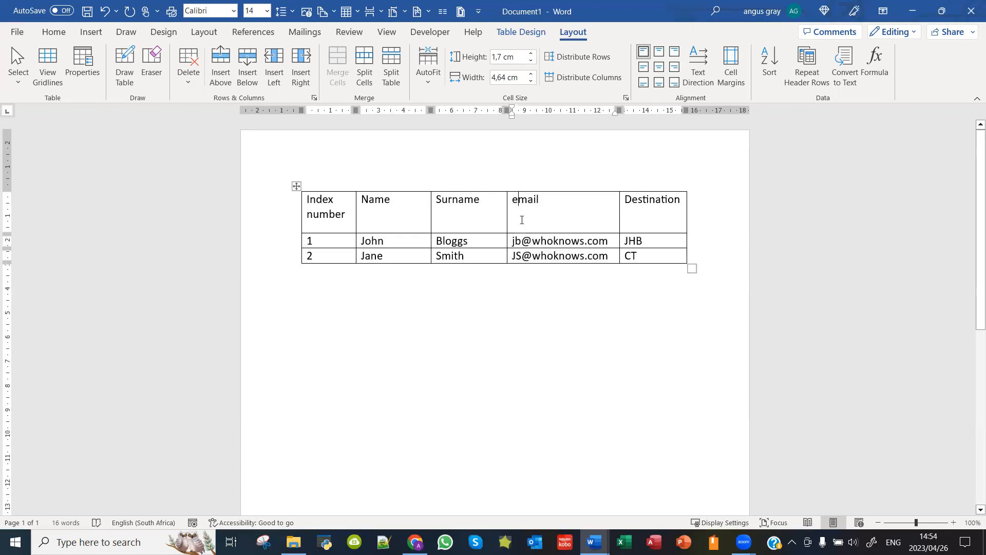
pyautogui.click(341, 212)
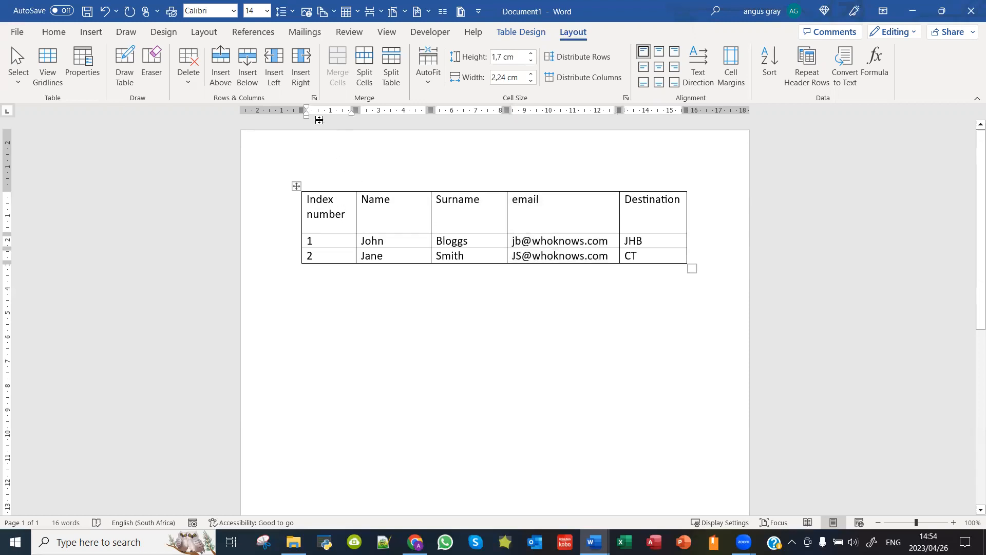
# Step: Add an empty row above the Index number header row, undoing a mistaken row below
pyautogui.click(253, 78)
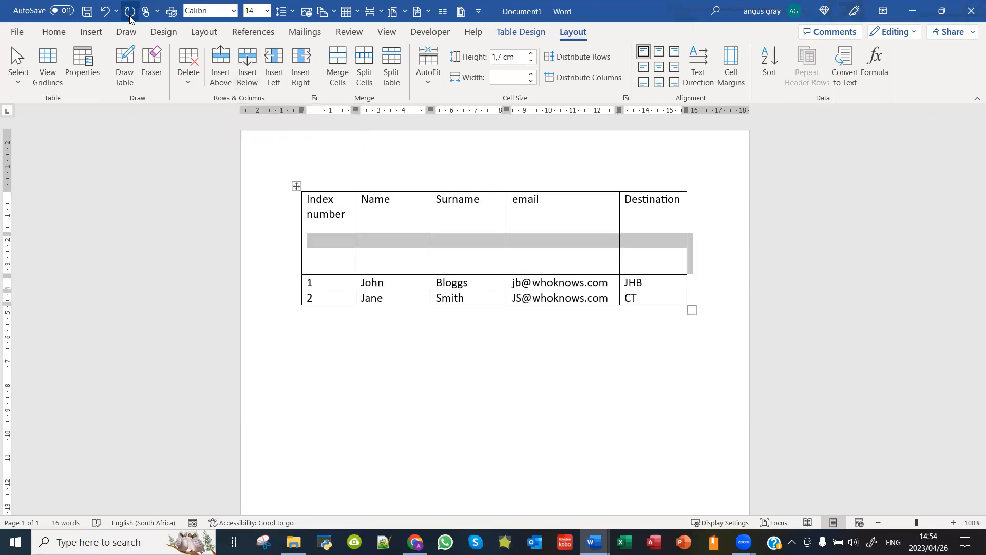
pyautogui.click(105, 11)
pyautogui.click(221, 64)
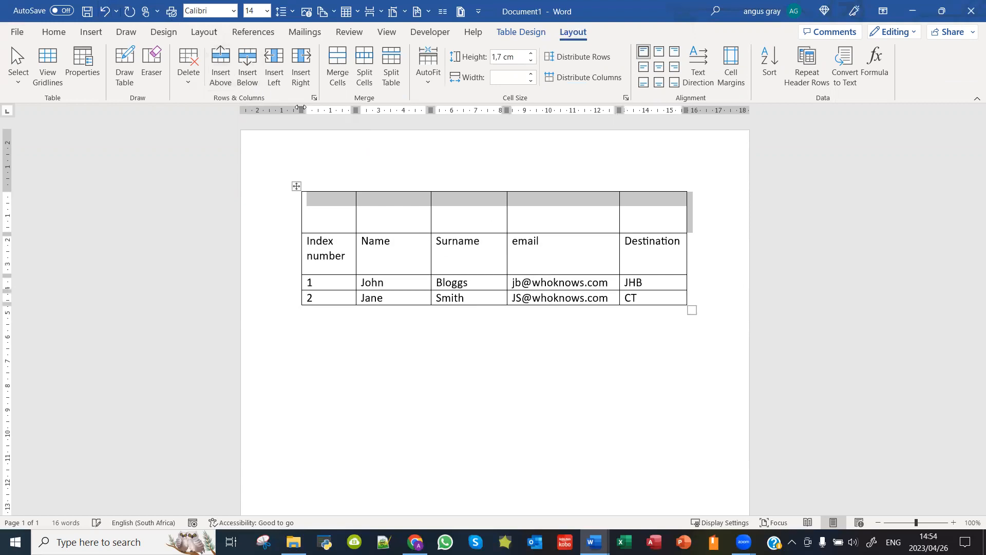
pyautogui.click(345, 213)
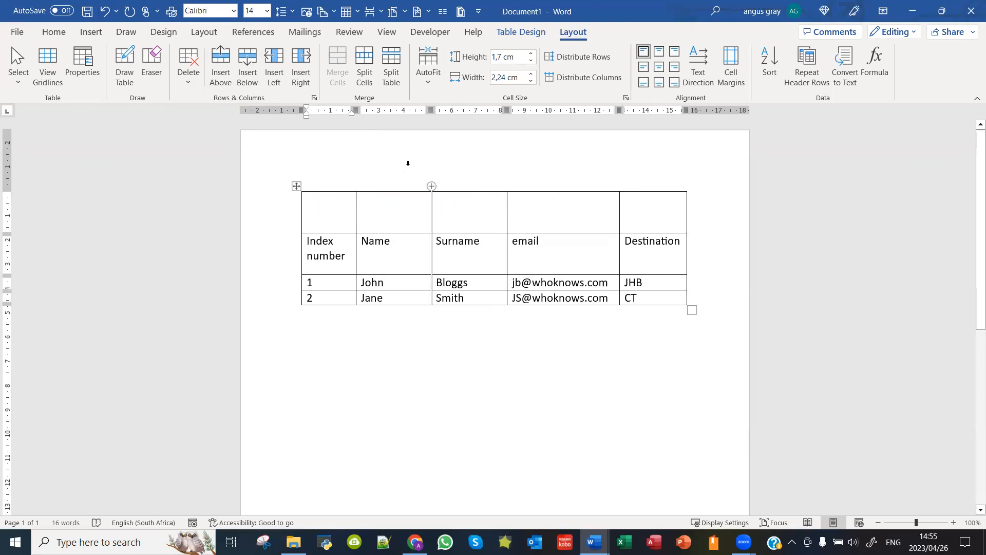
pyautogui.click(527, 33)
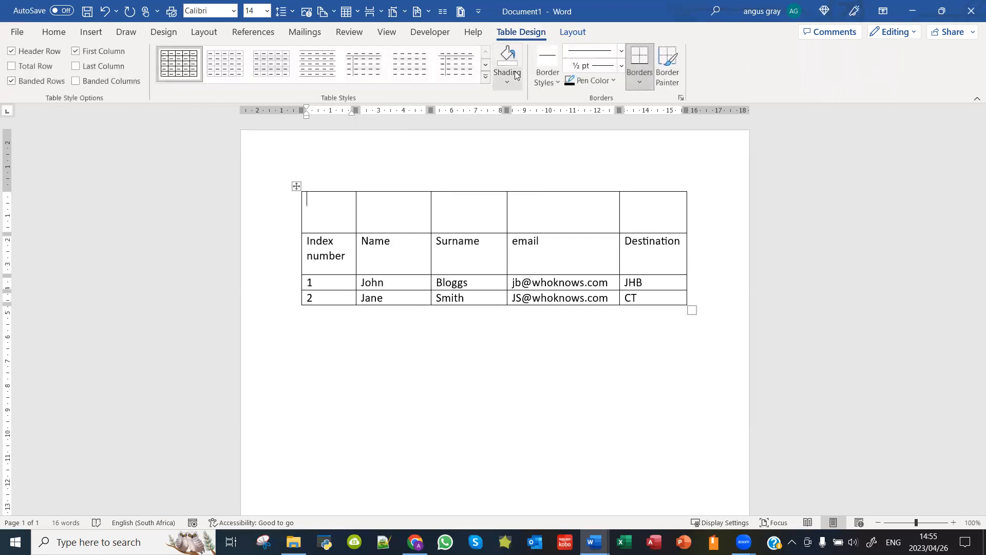